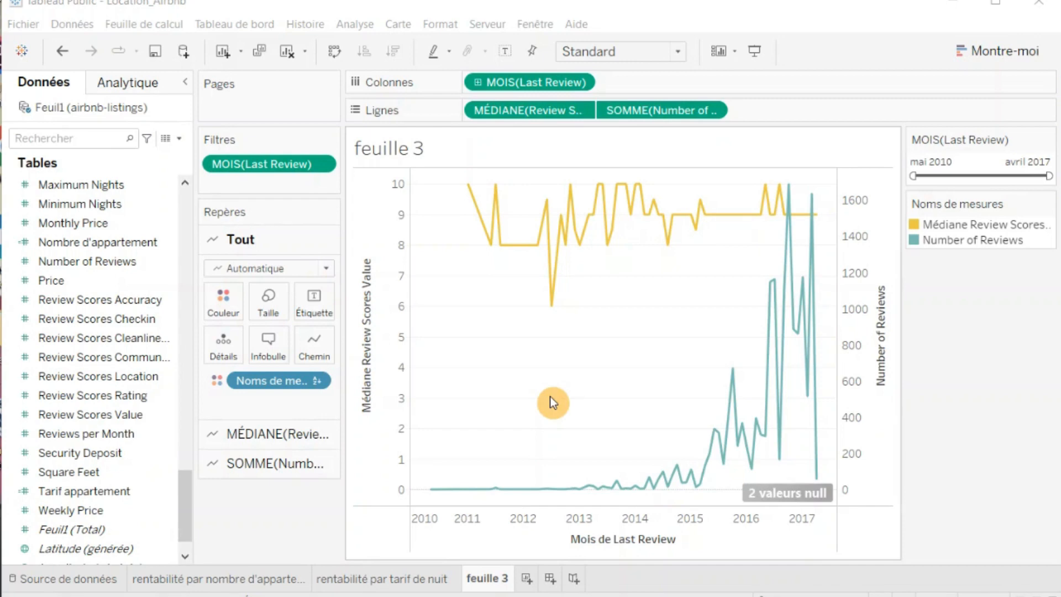
Add a new blank worksheet to the workbook.
mouse_move(503, 217)
click(530, 577)
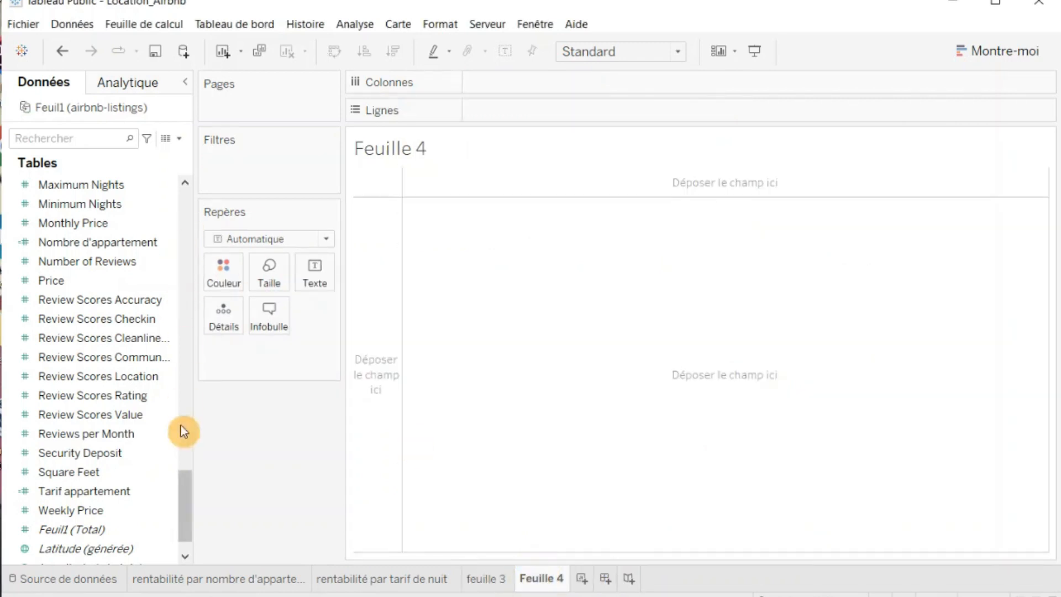
Reset the data type of the Last Review field to its default.
drag(187, 505, 184, 311)
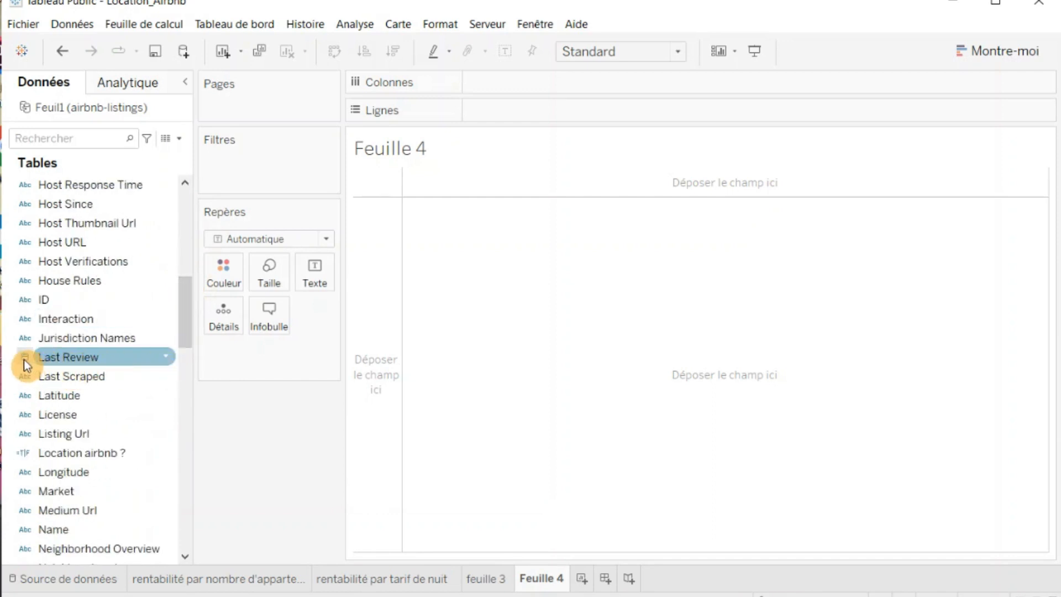
right_click(163, 353)
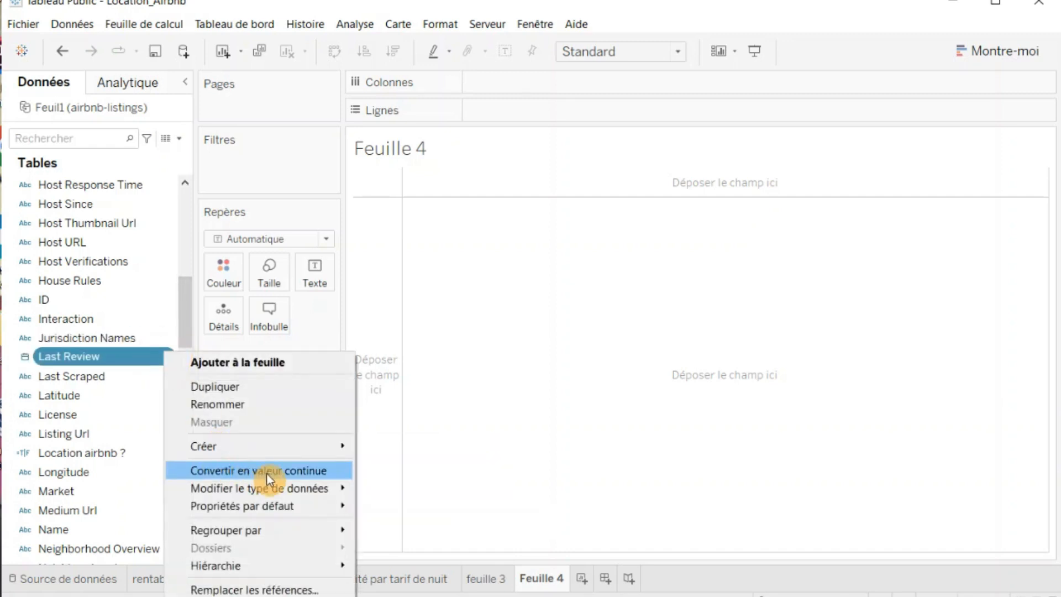
mouse_move(321, 489)
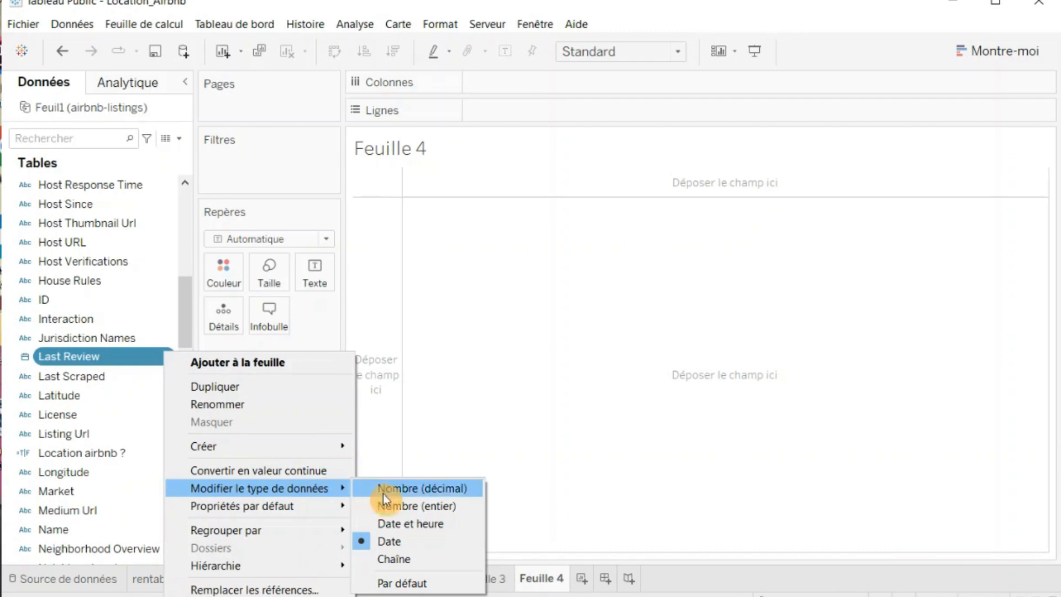
click(387, 584)
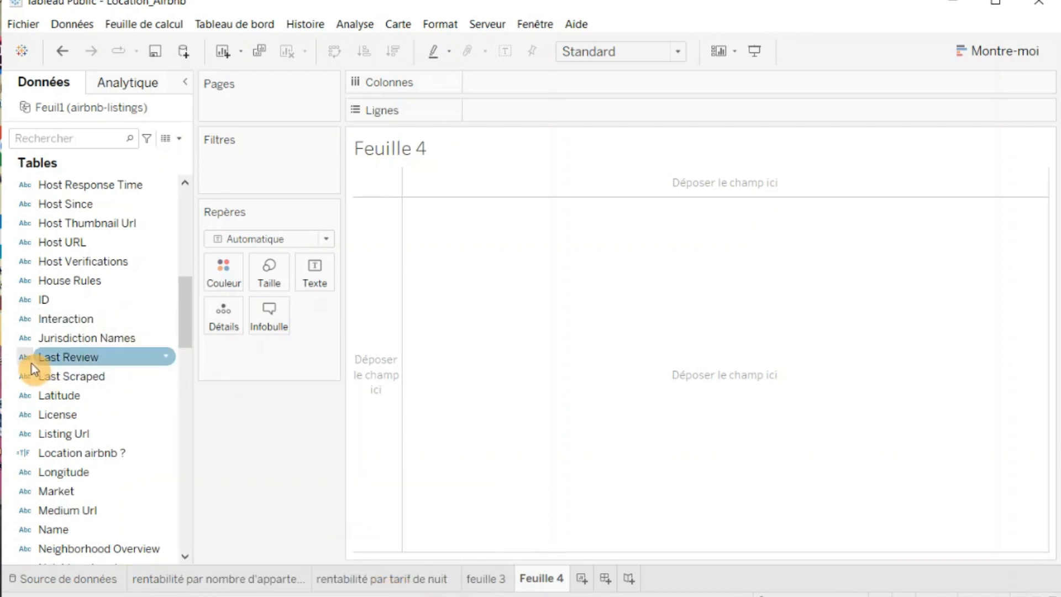
Set the data type of the Last Review field to Date.
right_click(166, 357)
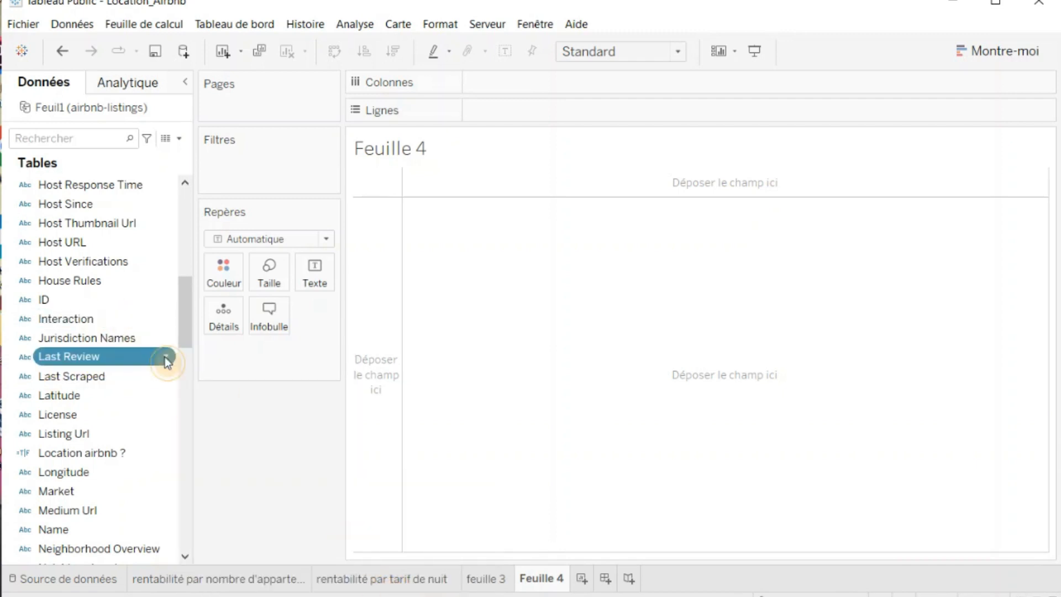
mouse_move(244, 535)
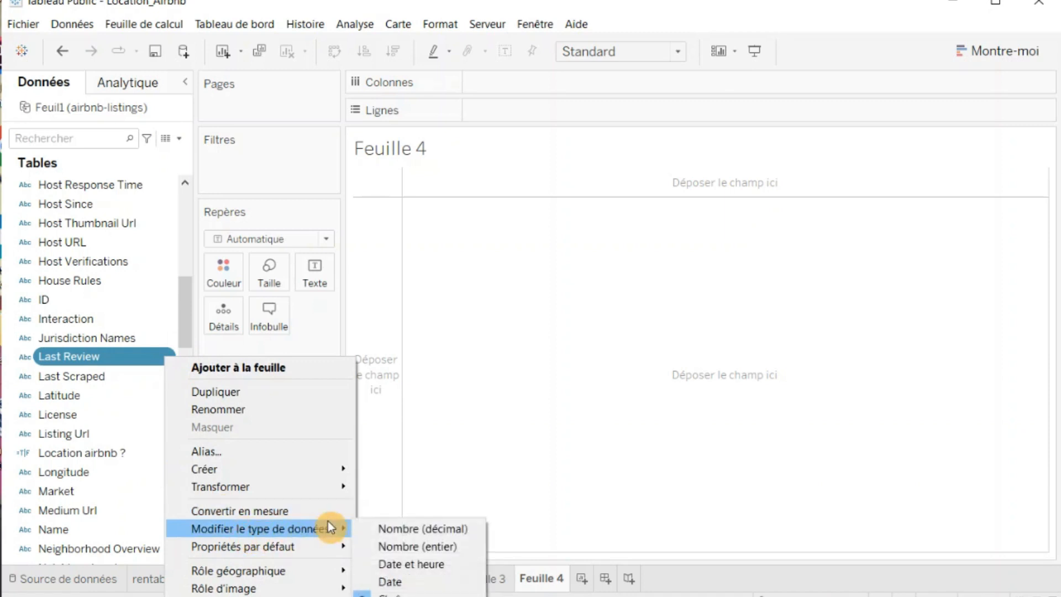
click(396, 584)
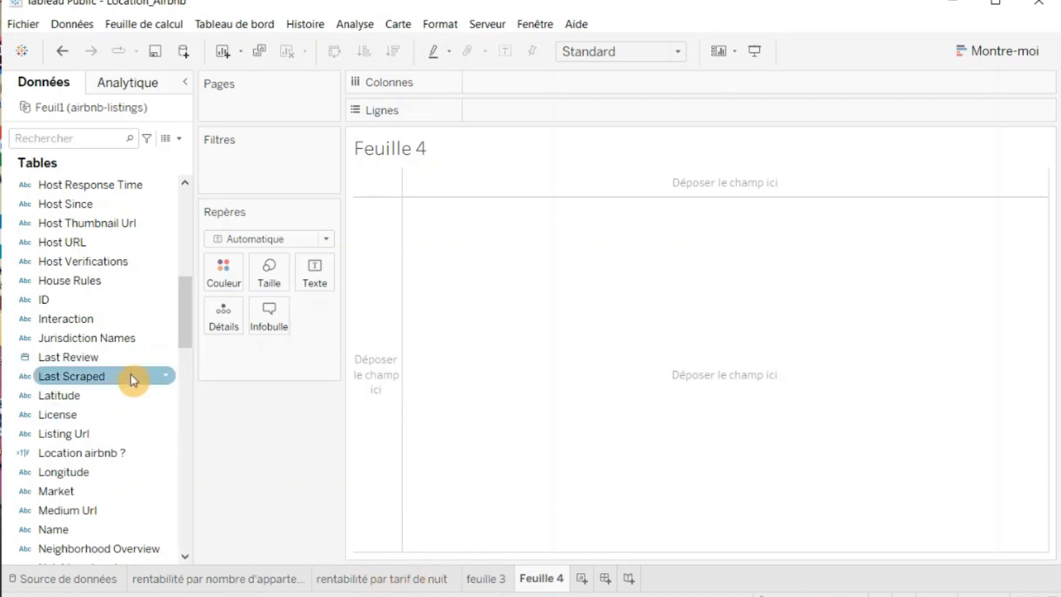
Place Last Review on the columns and display it as a continuous month with year (Mai 2015 format).
drag(91, 357, 547, 88)
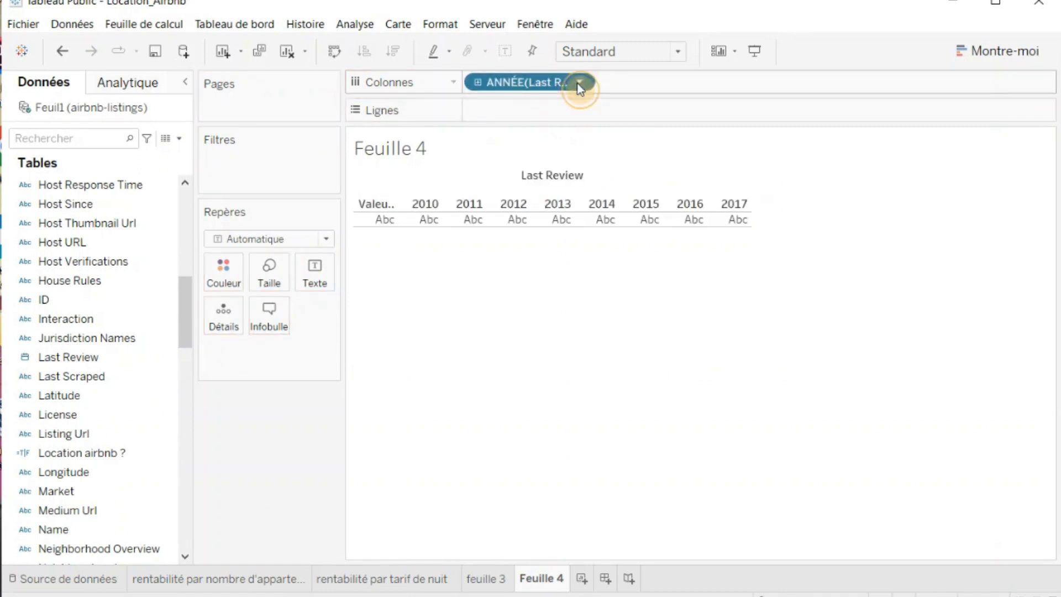
click(578, 83)
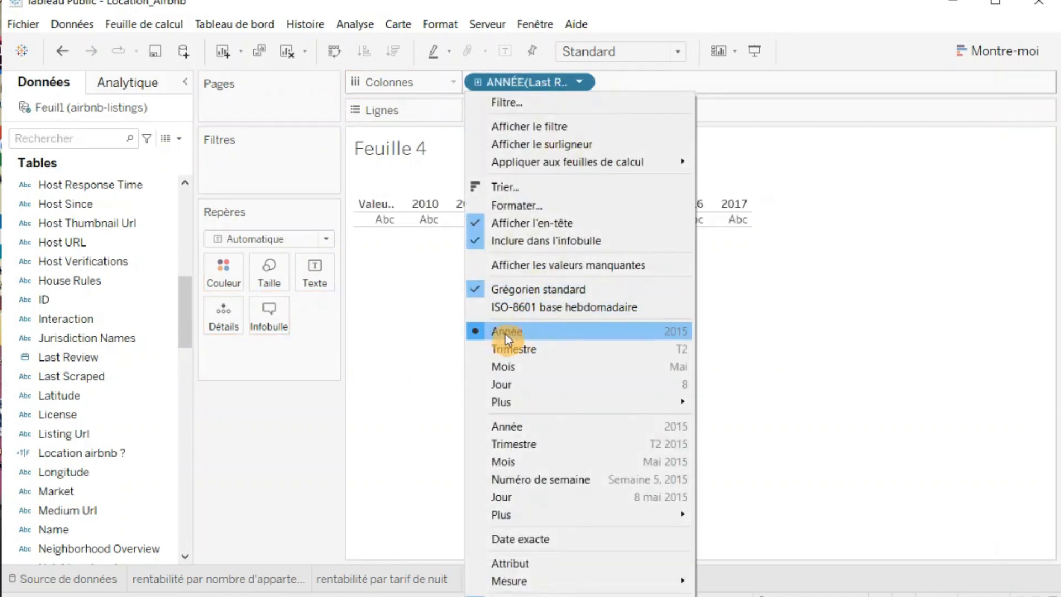
click(516, 366)
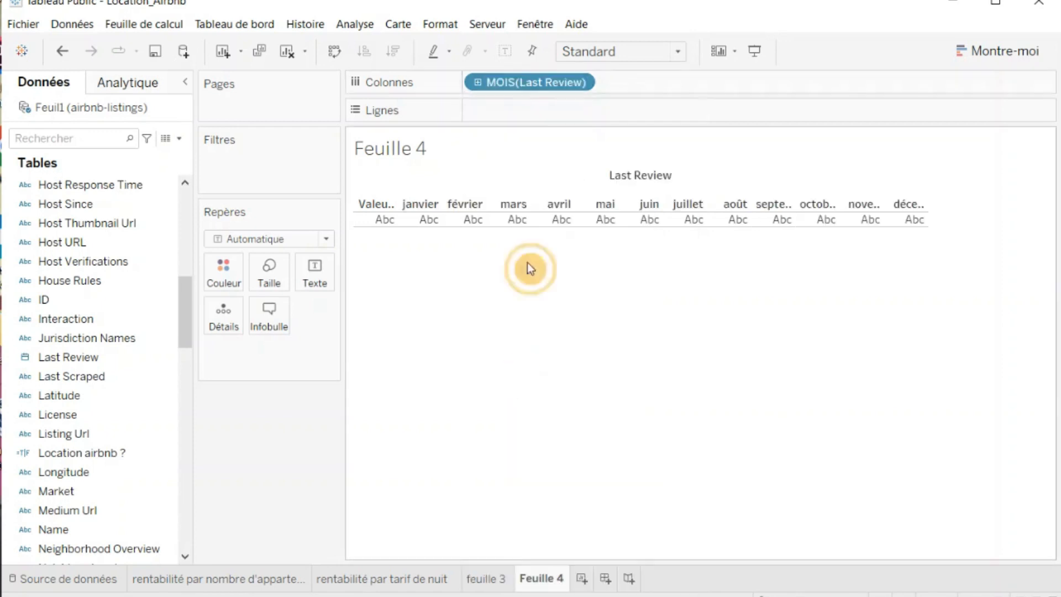
click(582, 76)
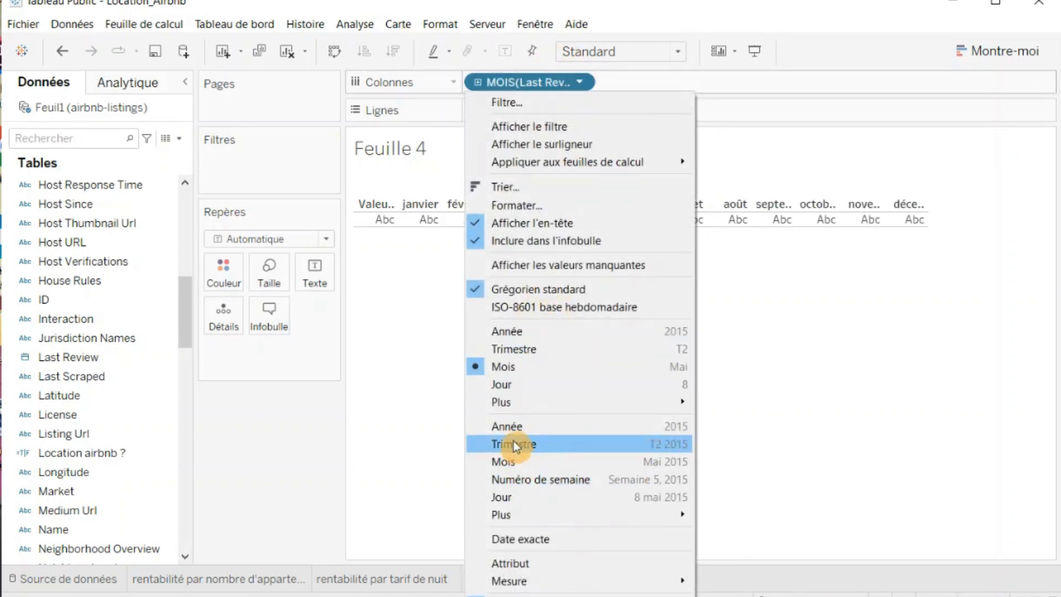
click(509, 462)
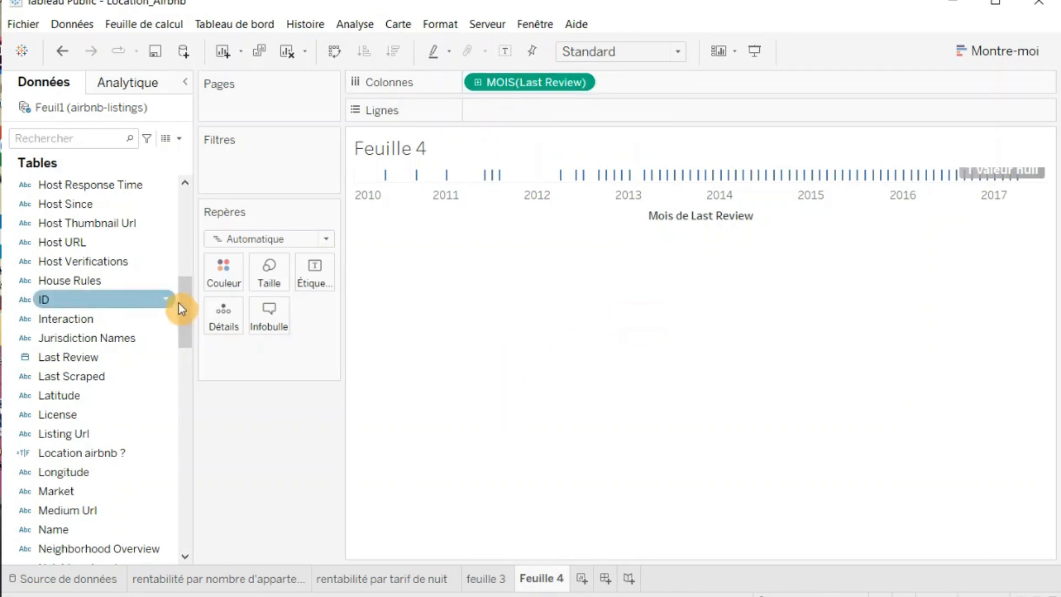
Place Number of Reviews and Review Scores Value side by side on the rows.
drag(182, 303, 180, 464)
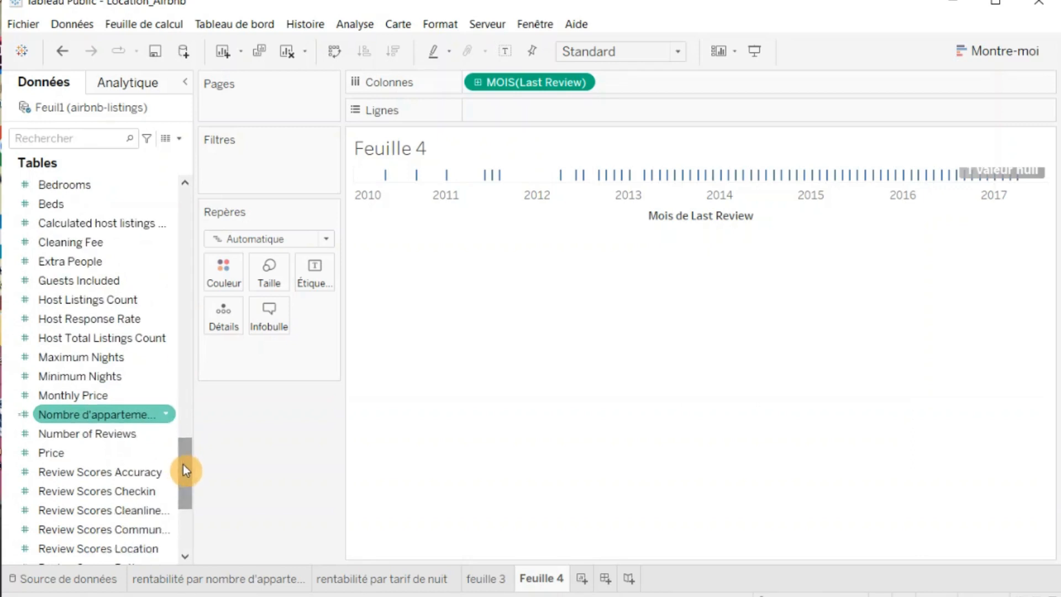
drag(127, 434, 549, 113)
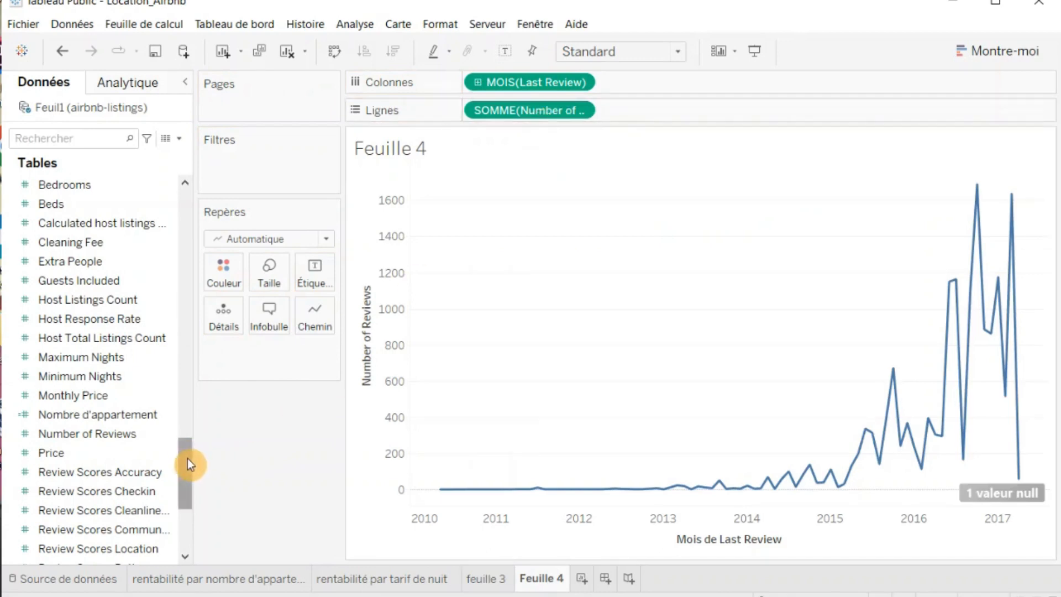
drag(188, 458, 187, 504)
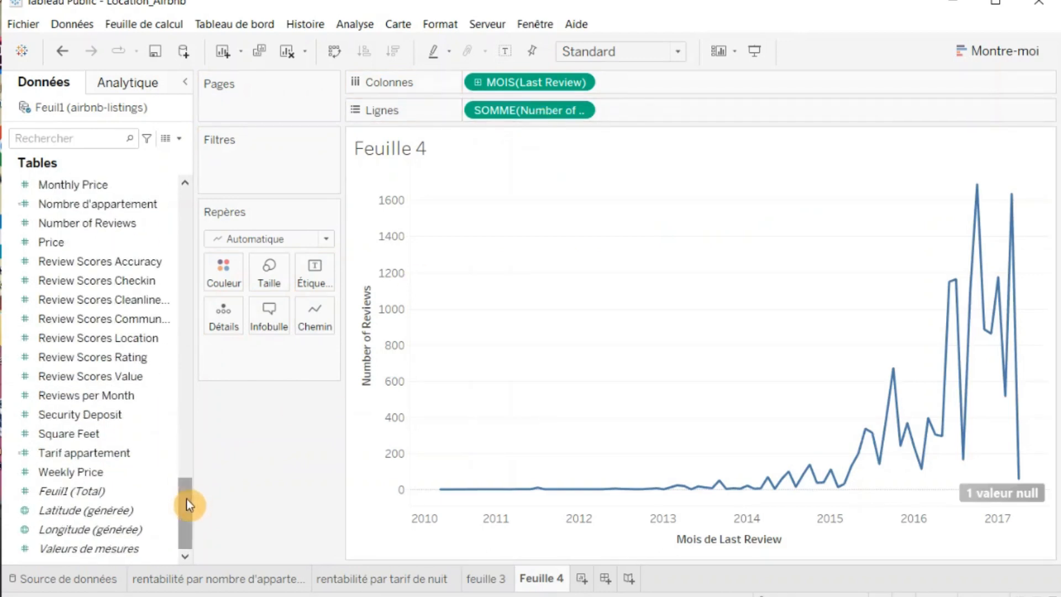
drag(91, 377, 639, 122)
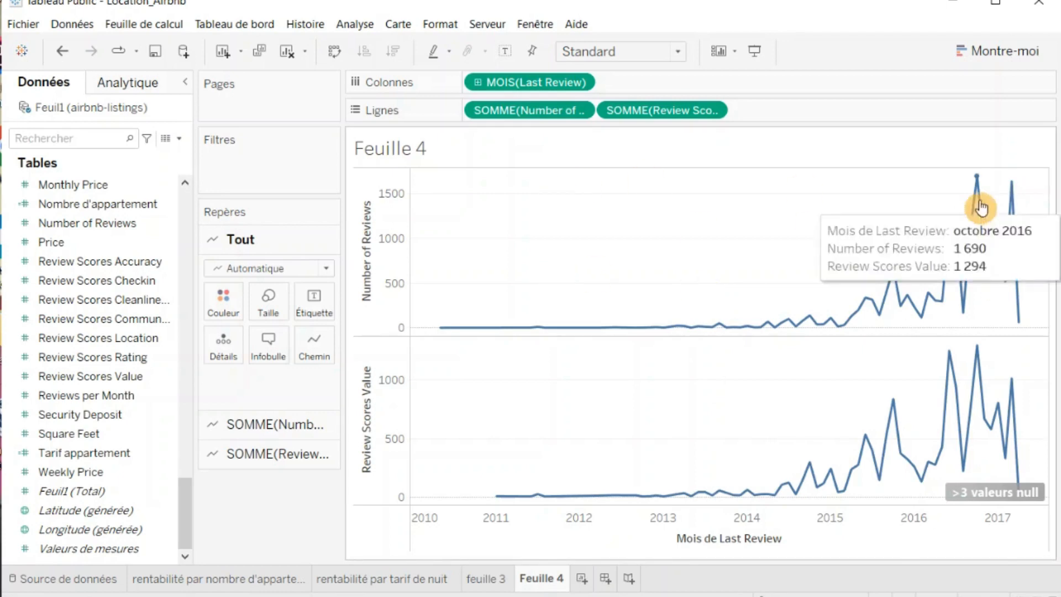
Convert the view into a dual-line chart that overlays both measures on two axes.
click(986, 47)
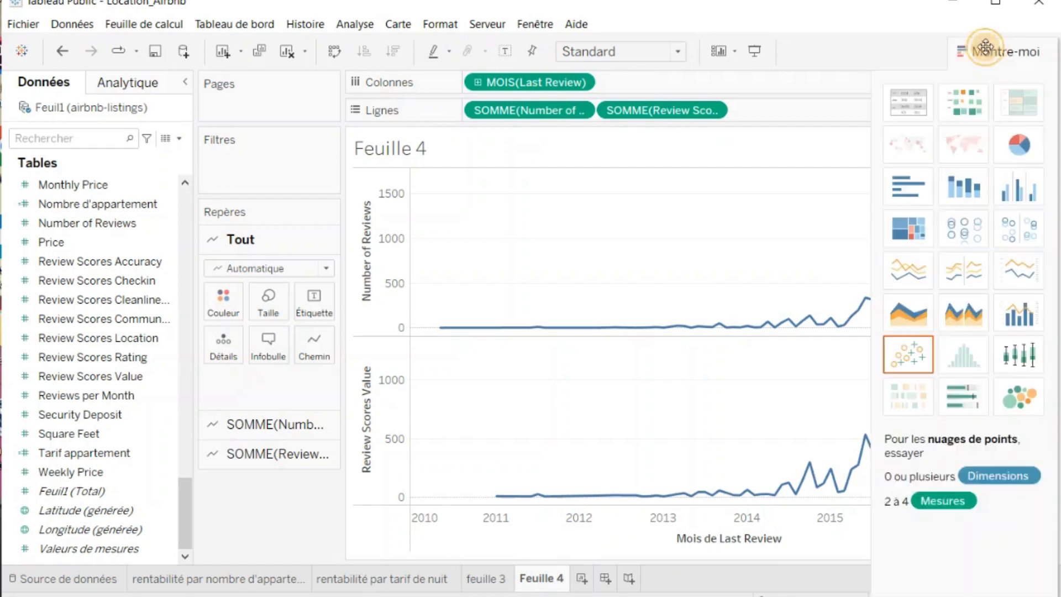
click(1023, 280)
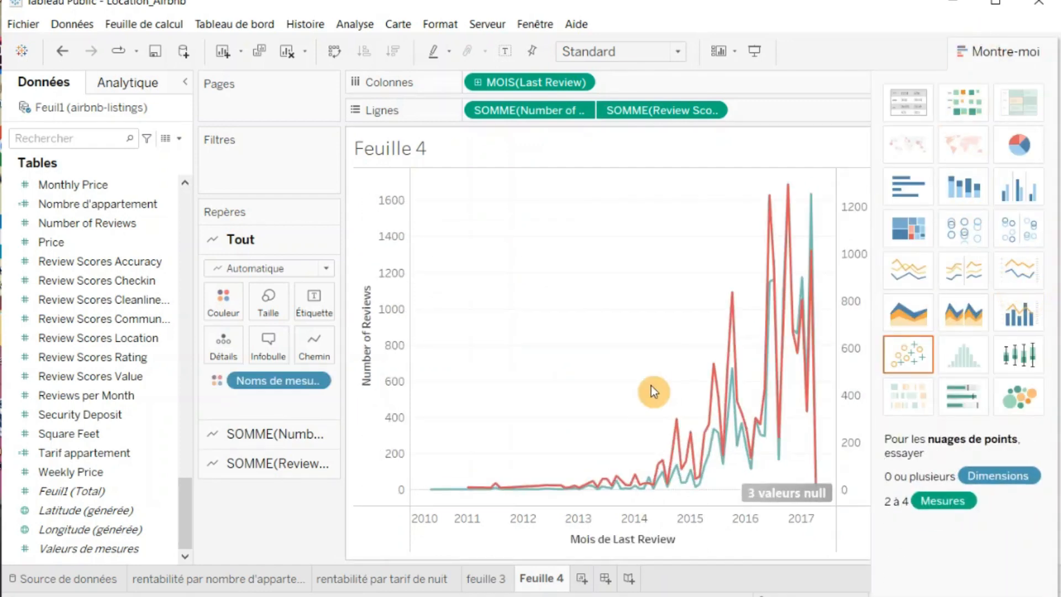
click(987, 50)
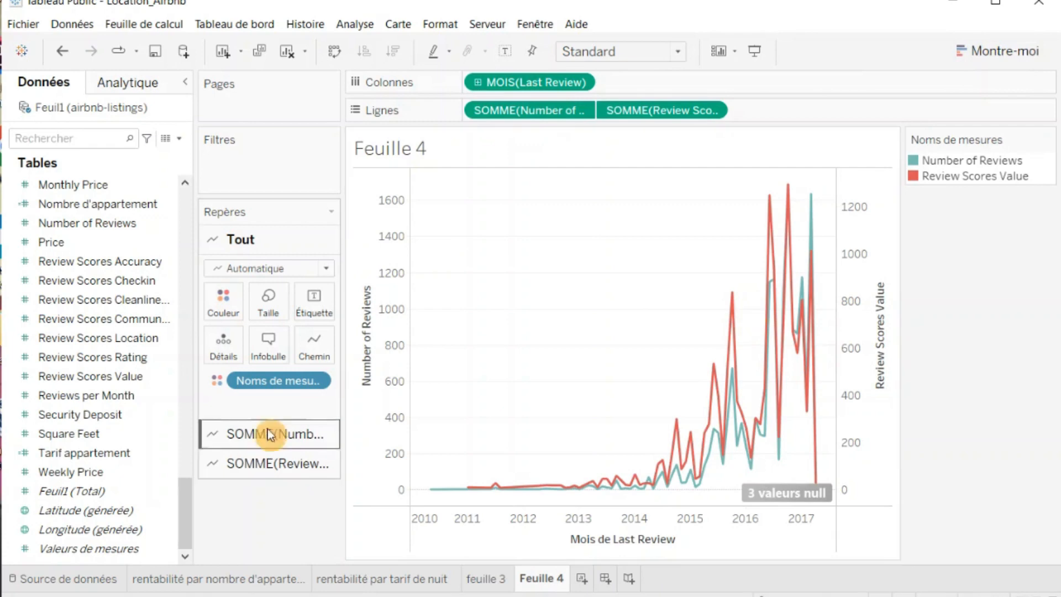
Change the colour of the Review Scores Value line to yellow in the automatic palette.
click(223, 310)
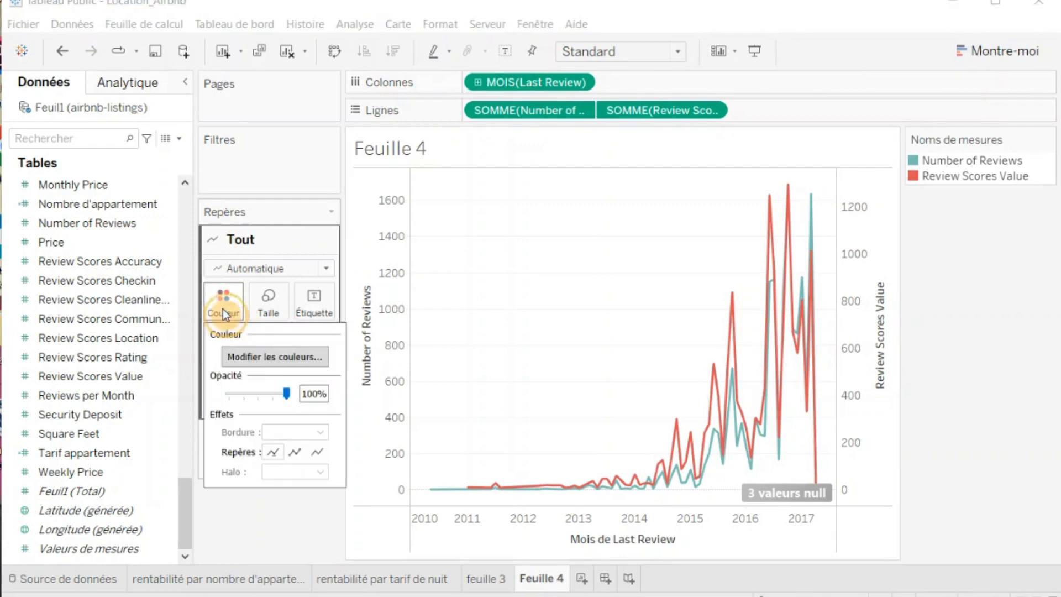
click(260, 357)
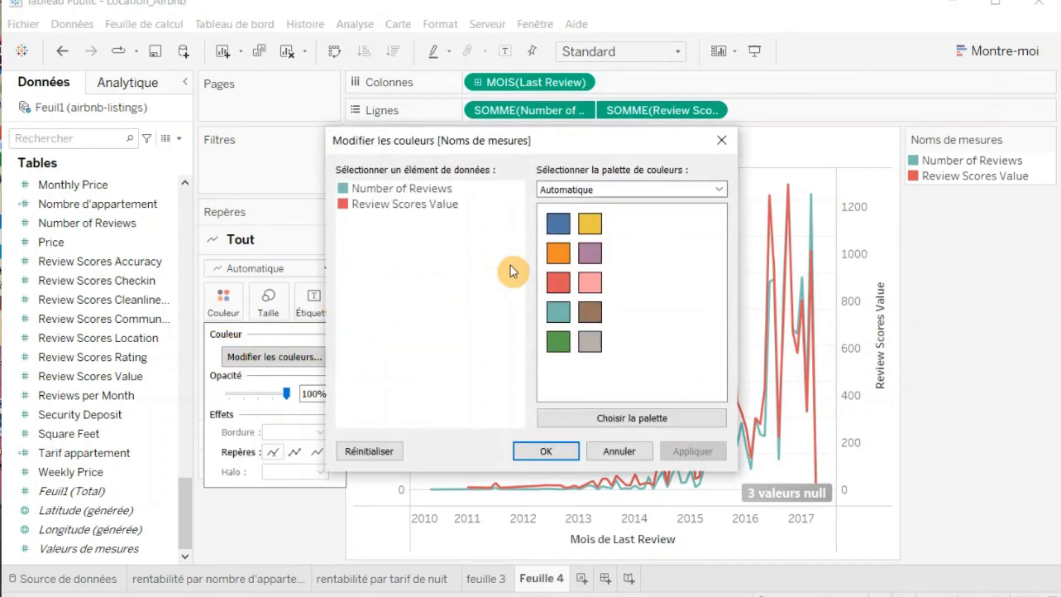
click(343, 203)
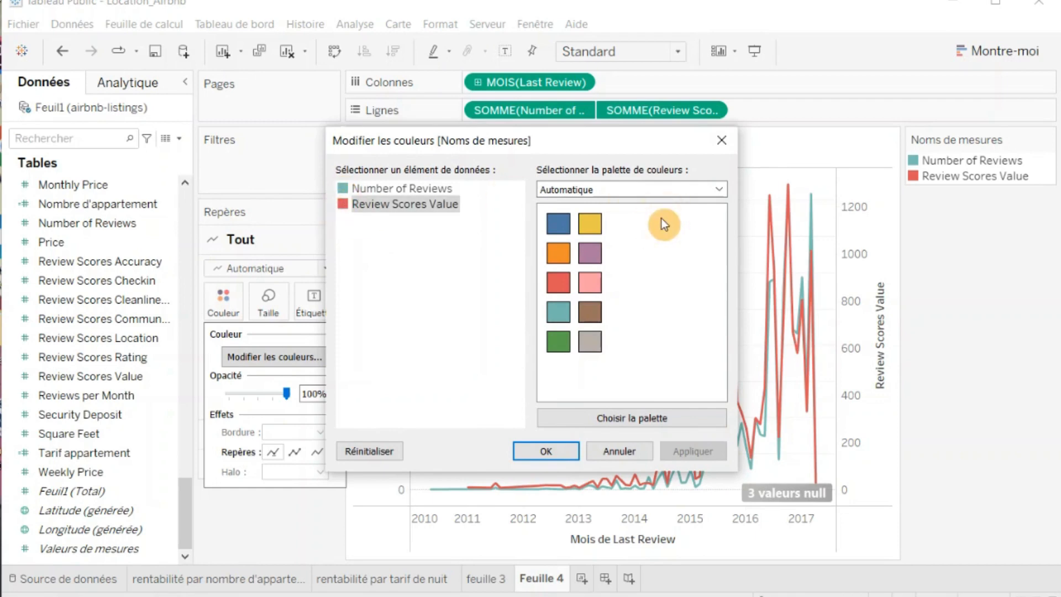
click(590, 224)
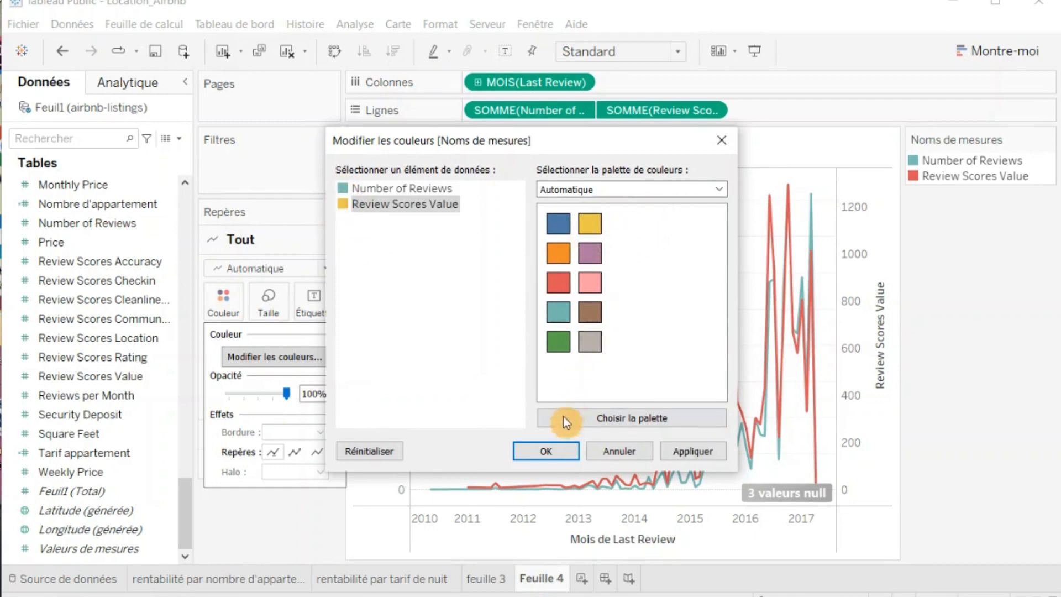
click(547, 451)
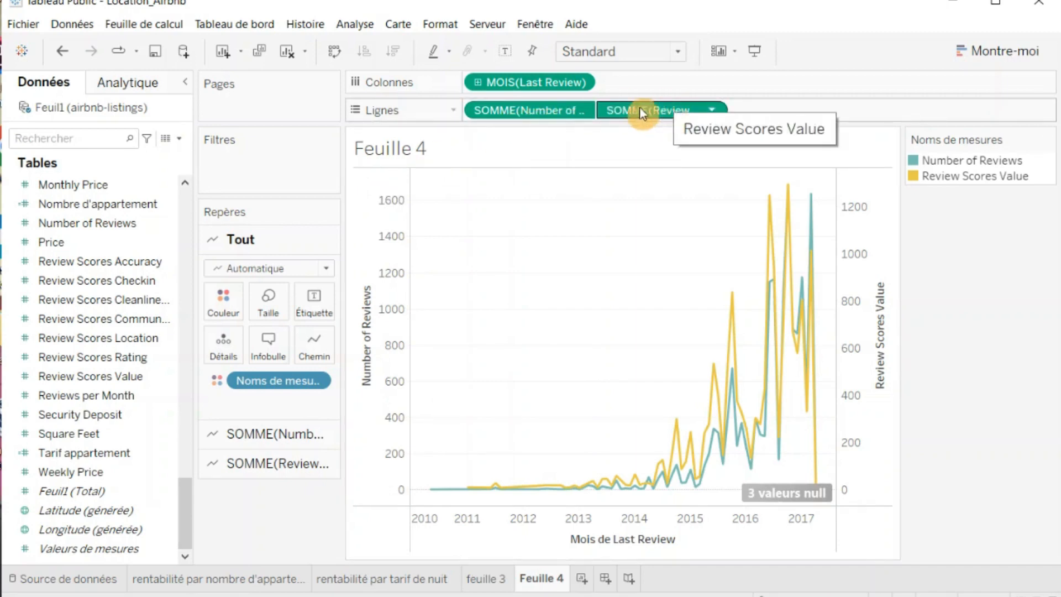
Change the aggregation of Review Scores Value on the rows to median.
click(710, 112)
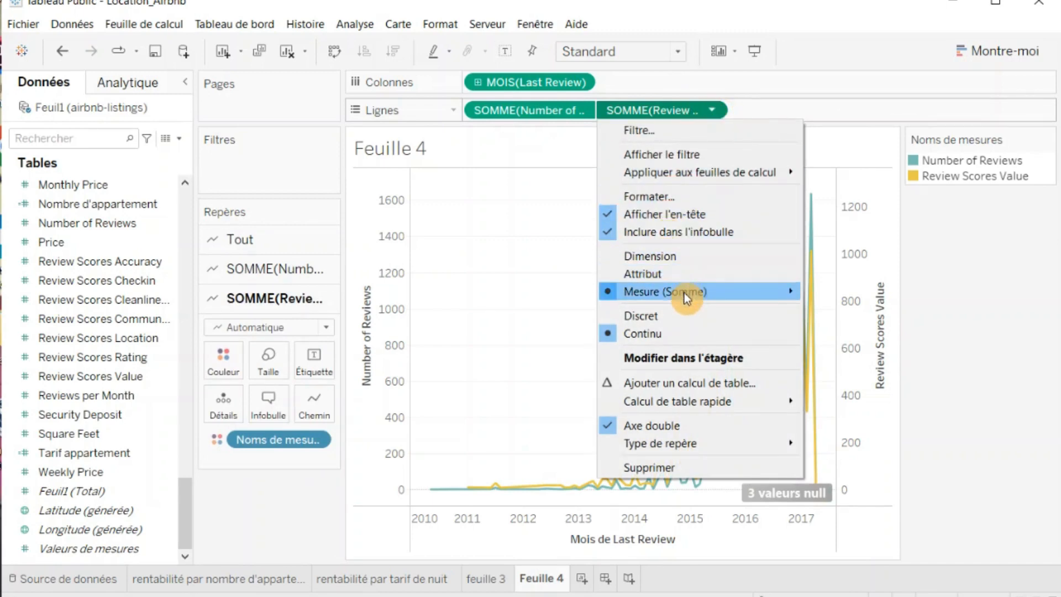
mouse_move(684, 292)
click(868, 327)
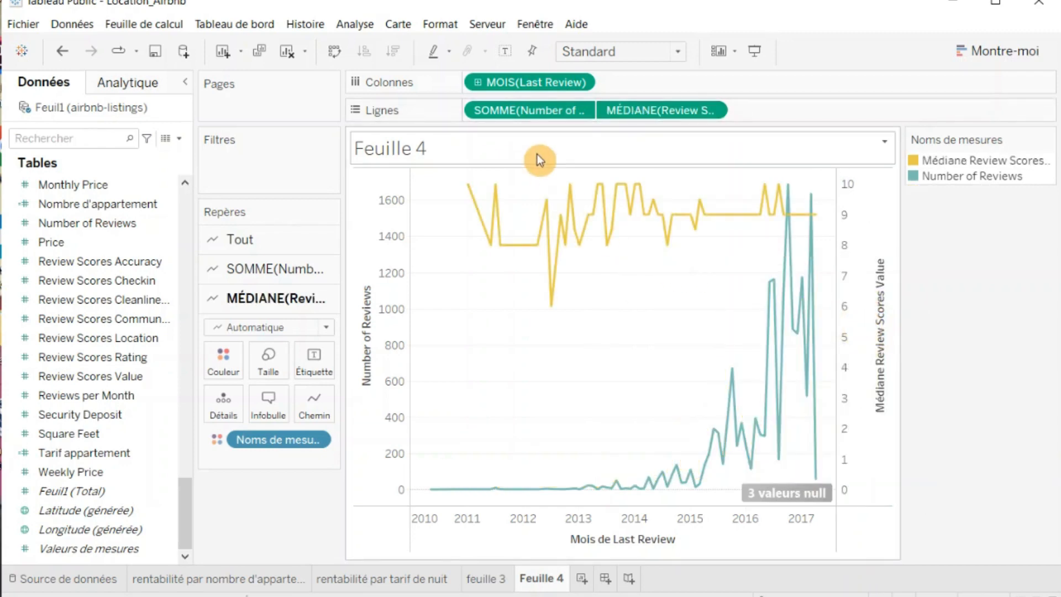
Add a date-range filter on the month of Last Review covering 01/05/2010 to 01/04/2017.
click(581, 83)
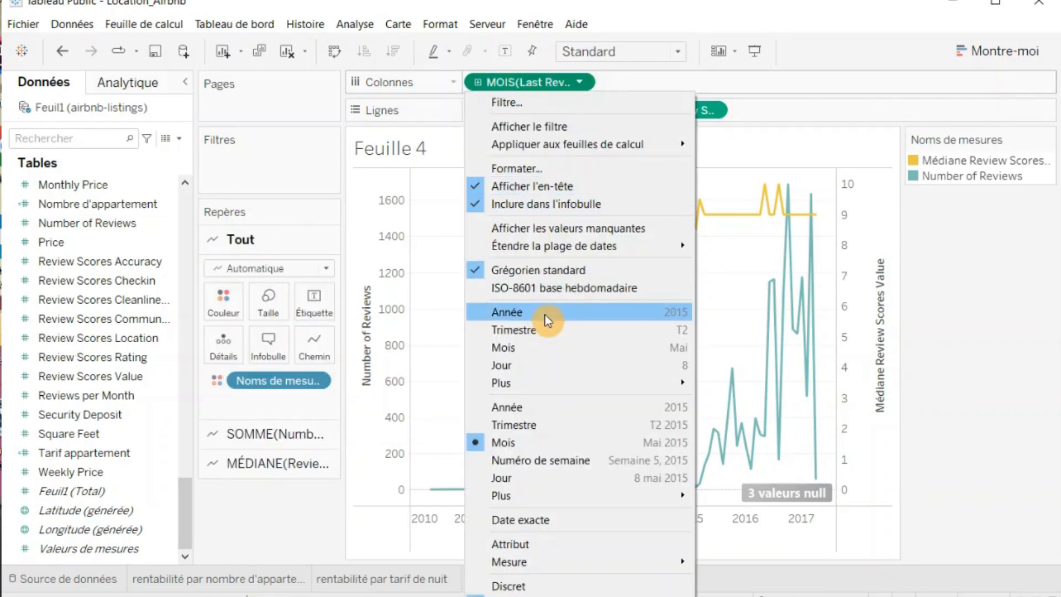
click(503, 109)
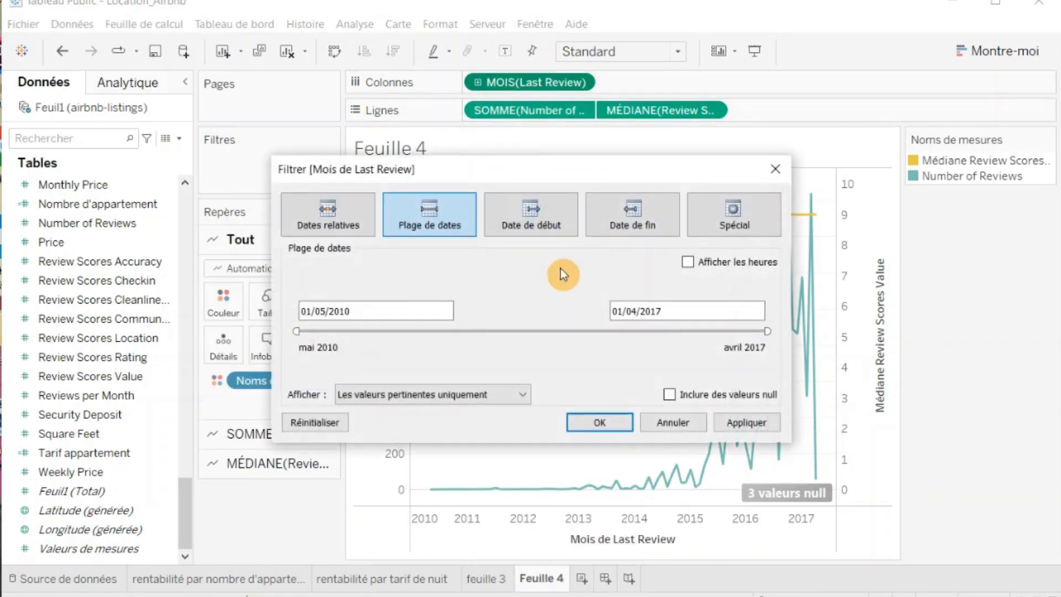
click(596, 420)
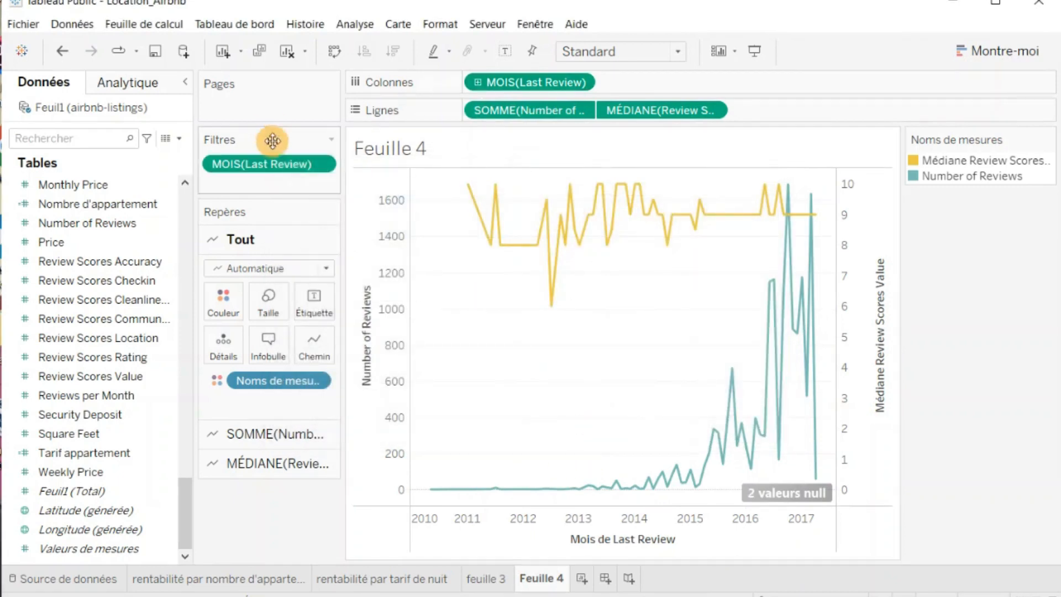
Show the Last Review month filter beside the chart and set its range start to June 2015.
click(321, 164)
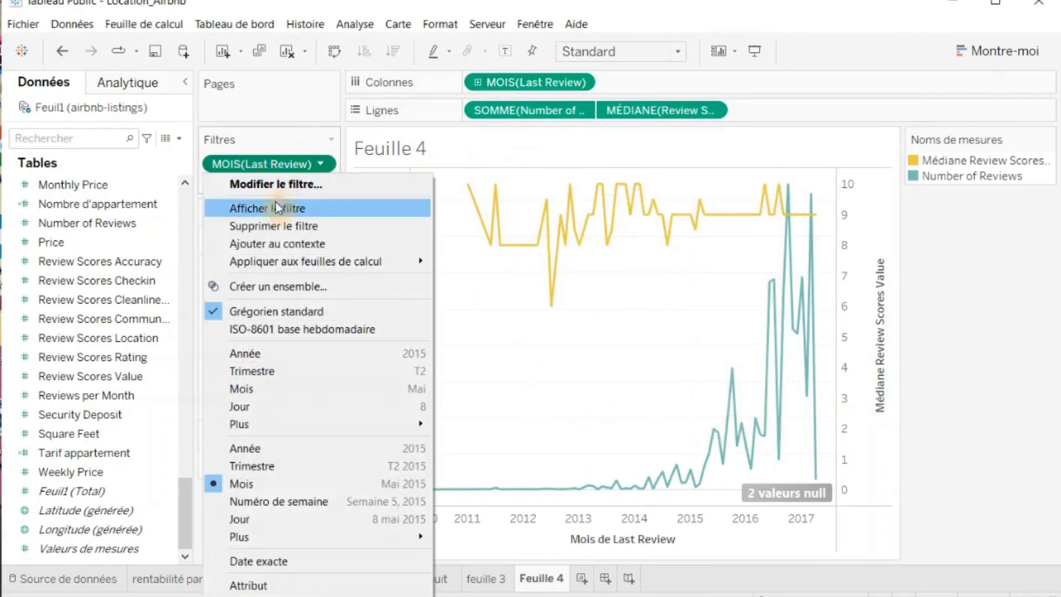
click(275, 208)
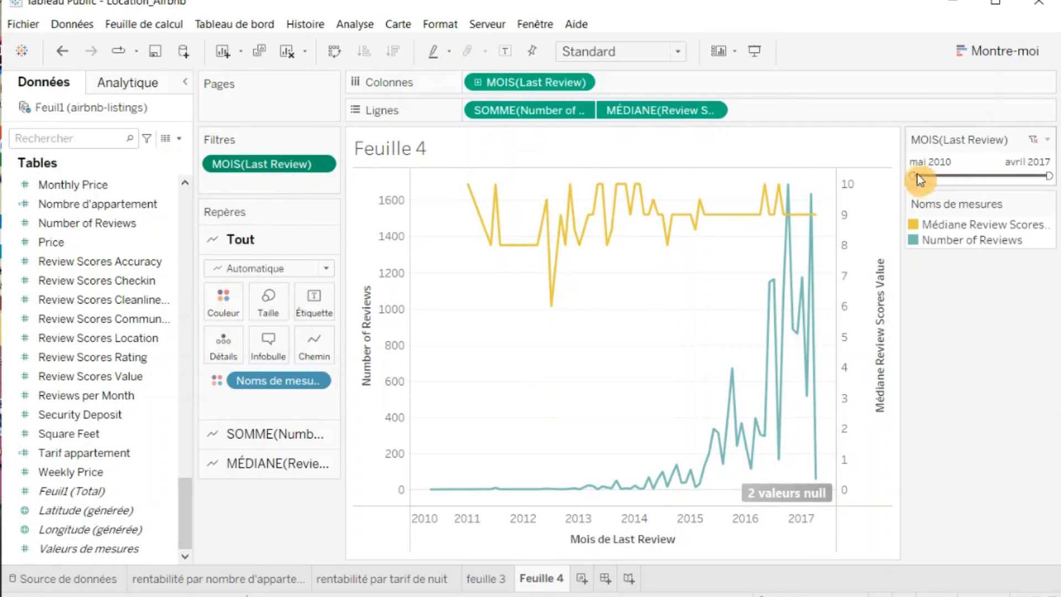
drag(912, 176, 1009, 176)
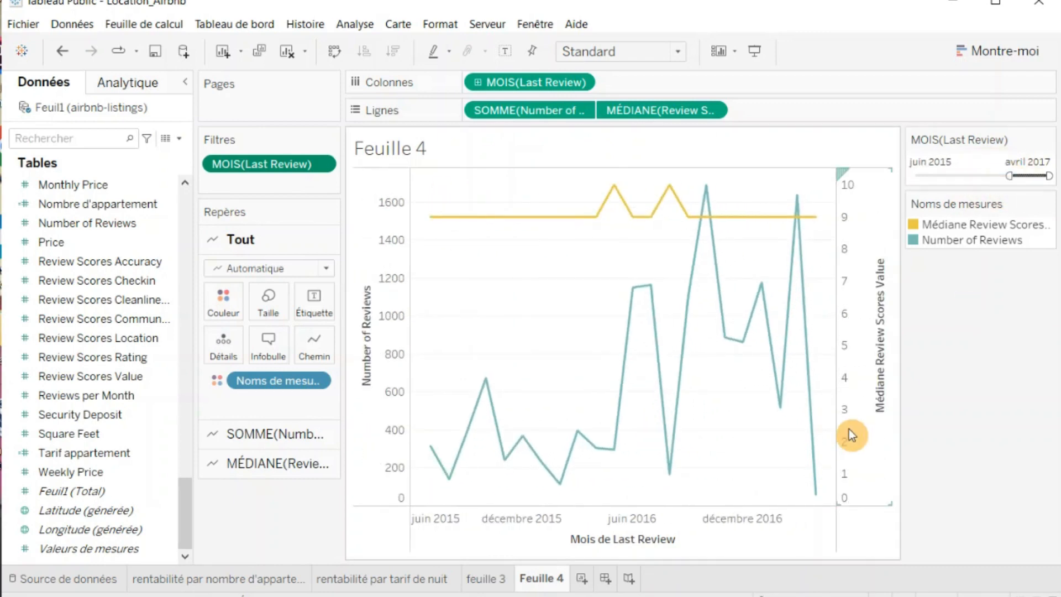
Move the median of Review Scores Value ahead of Number of Reviews on Feuille 4's rows, comparing the layout with feuille 3.
click(482, 587)
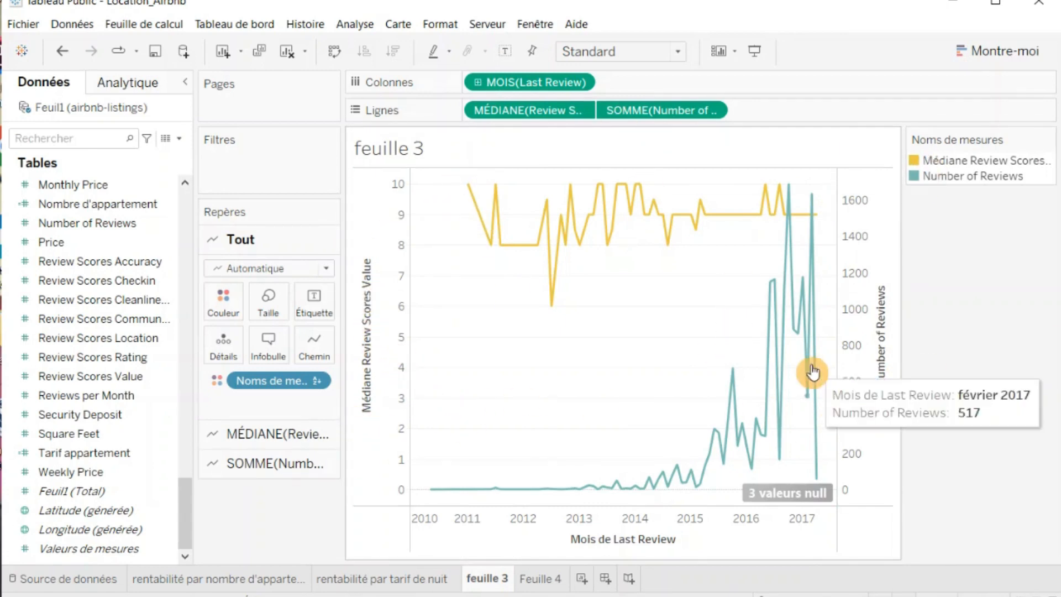
click(539, 579)
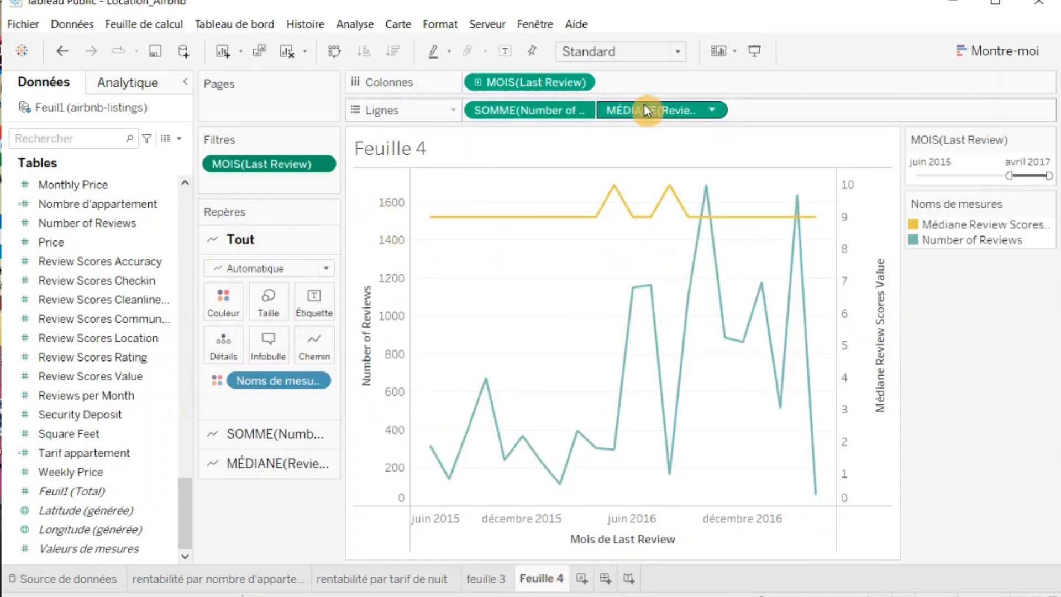
drag(645, 105, 482, 111)
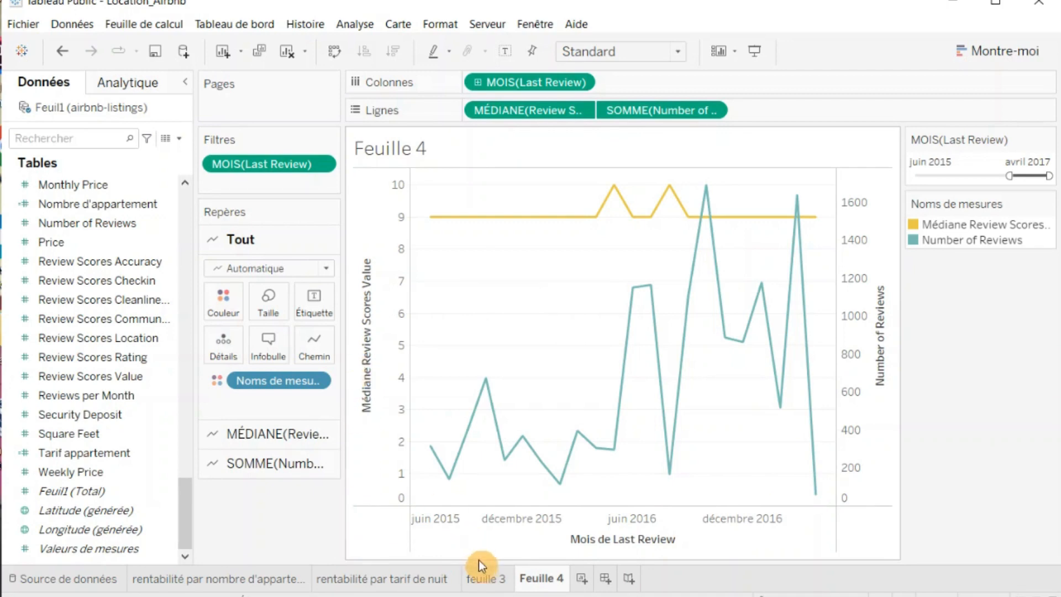
click(486, 578)
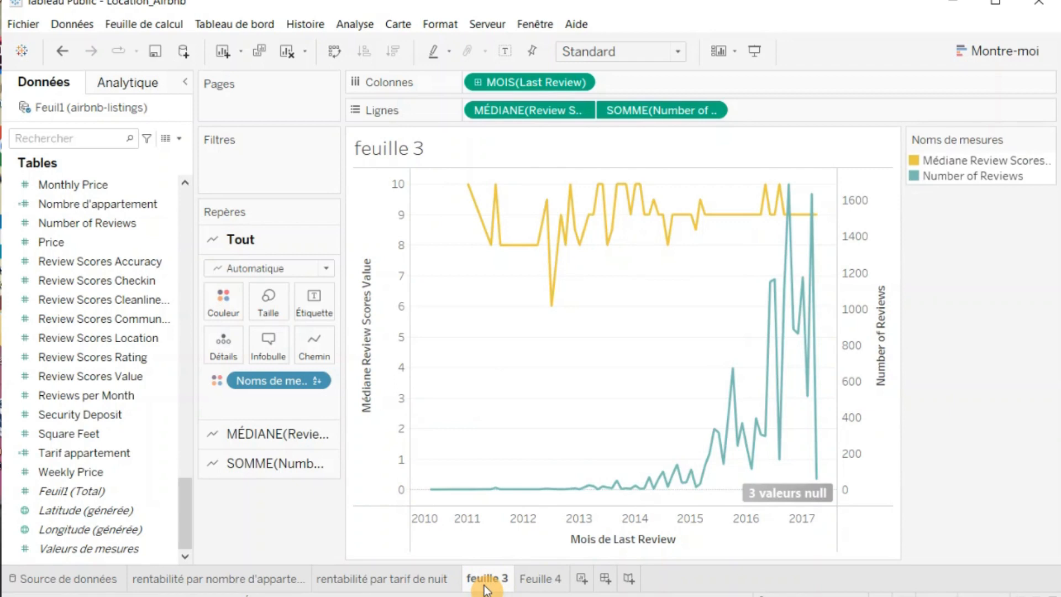